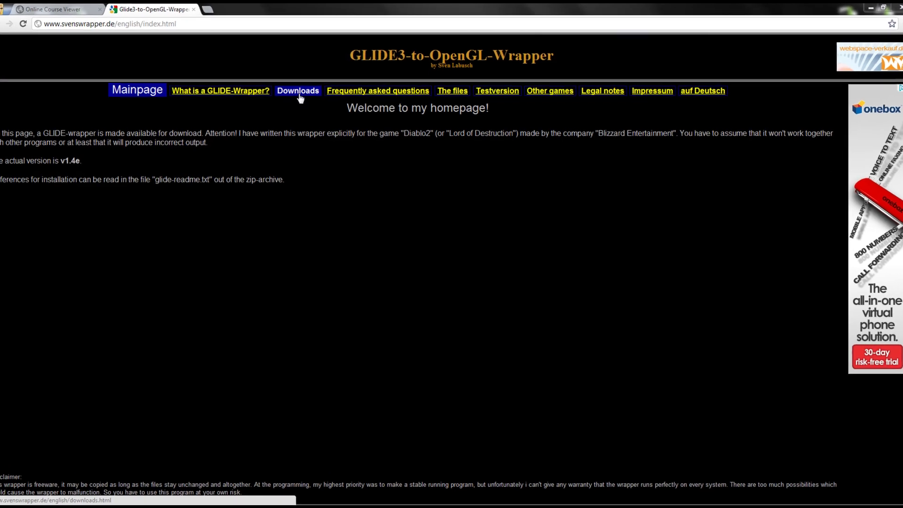
# Download gl32ogl14e.zip from the wrapper's Downloads page and open it in WinRAR.
pyautogui.click(304, 102)
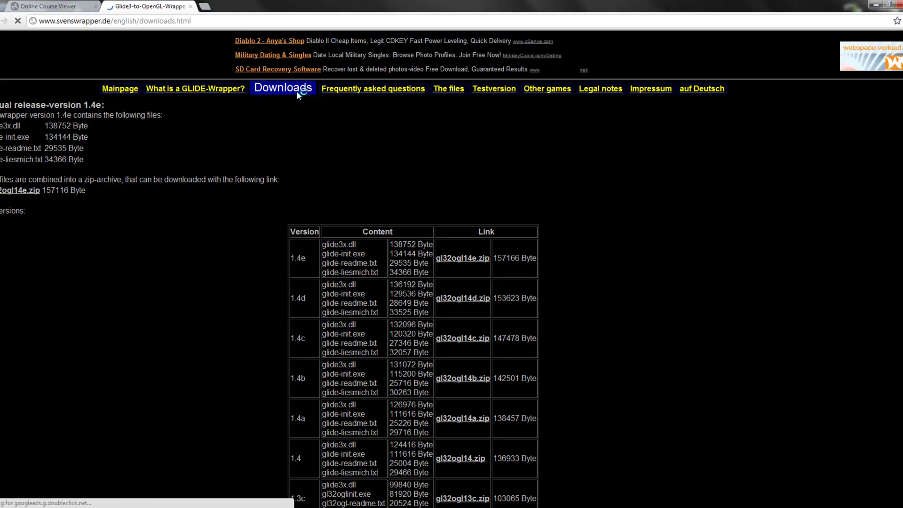
pyautogui.click(480, 259)
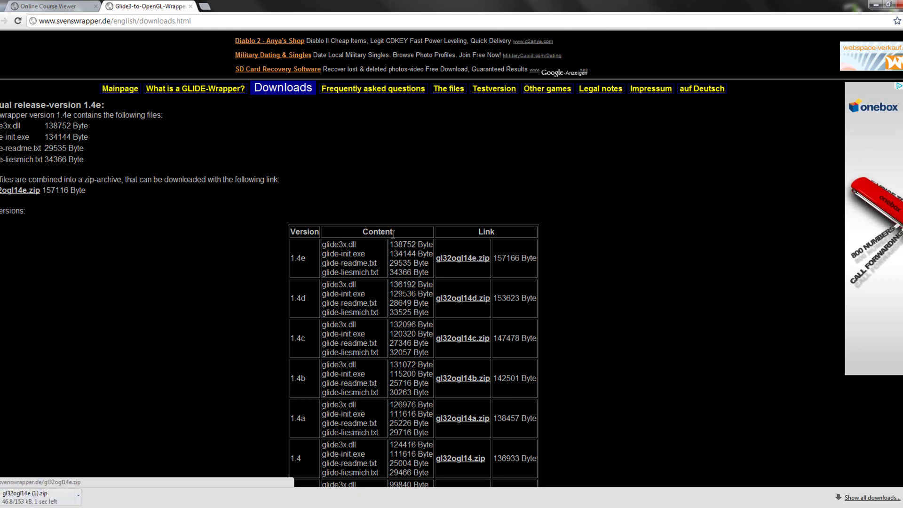
pyautogui.click(29, 497)
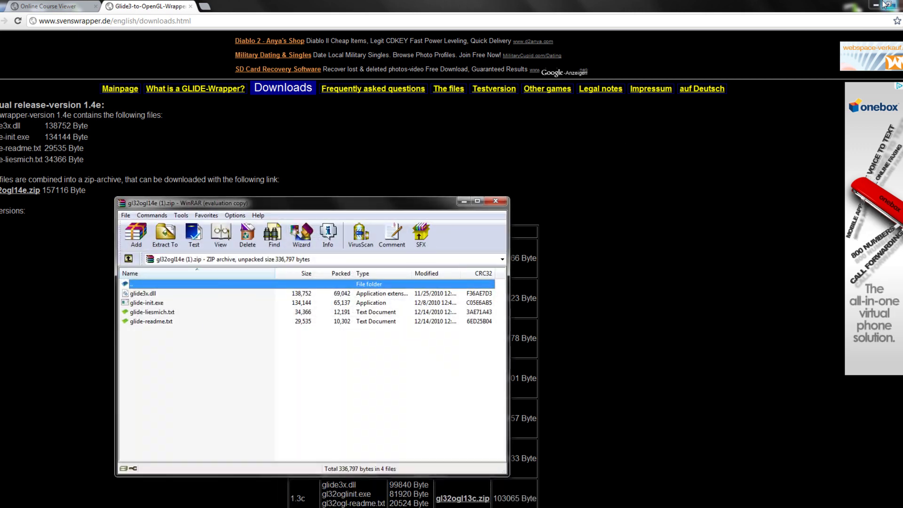
# Dismiss the WinRAR reminder and browse Explorer to C:\Program Files (x86)\Diablo II.
pyautogui.click(363, 342)
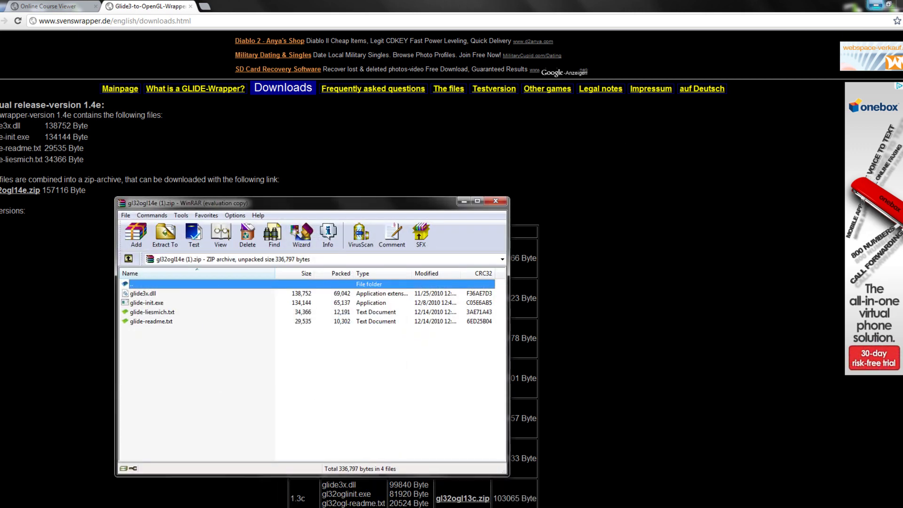
pyautogui.press('super')
pyautogui.click(145, 297)
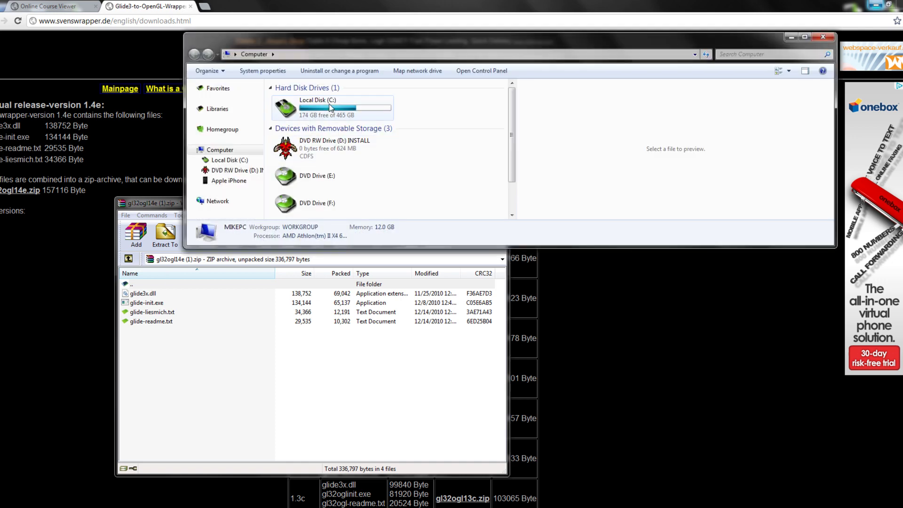
pyautogui.doubleClick(311, 107)
pyautogui.scroll(-3, 315, 148)
pyautogui.scroll(-2, 318, 169)
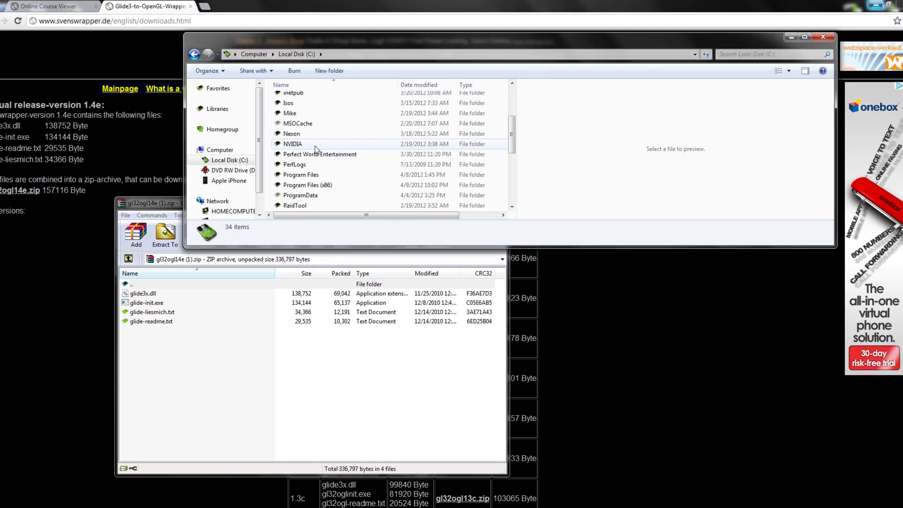
pyautogui.click(320, 185)
pyautogui.doubleClick(320, 185)
pyautogui.scroll(-2, 320, 185)
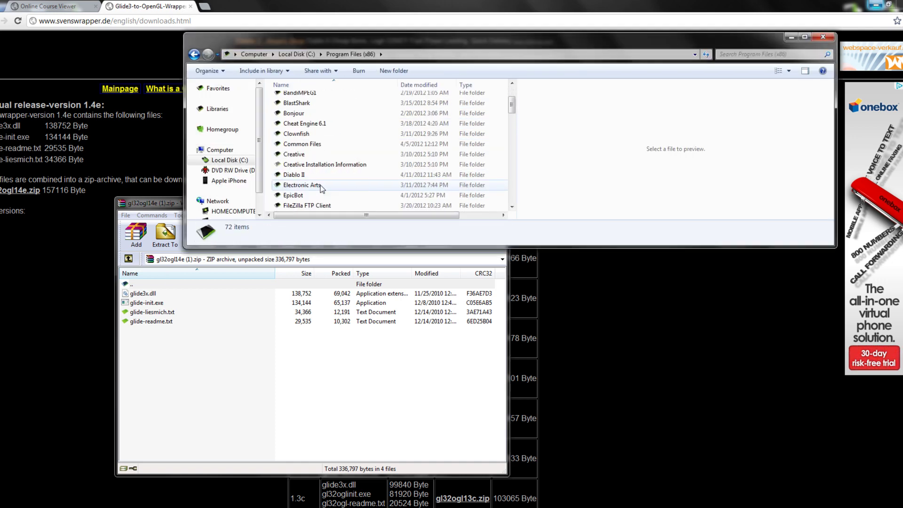
pyautogui.click(318, 174)
pyautogui.doubleClick(312, 174)
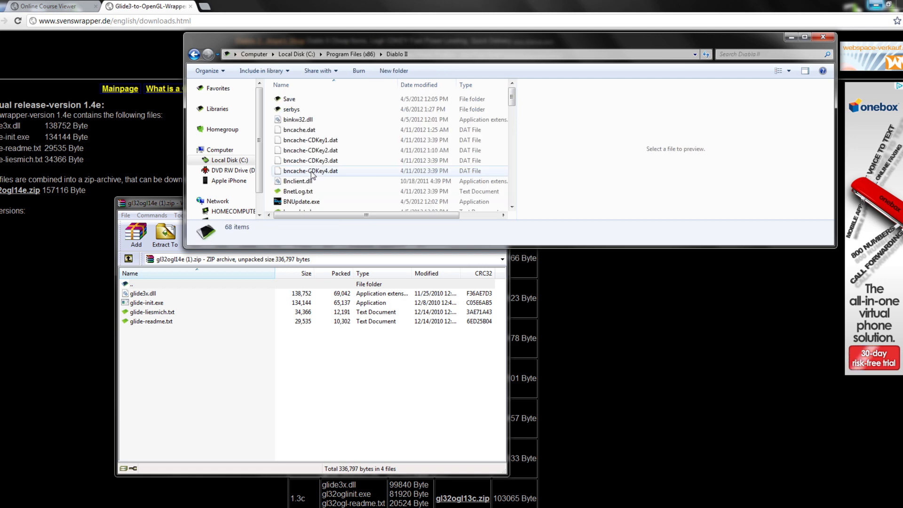
# Move glide3x.dll and glide-init.exe into Diablo II, replacing old copies, and launch glide-init.
pyautogui.click(151, 294)
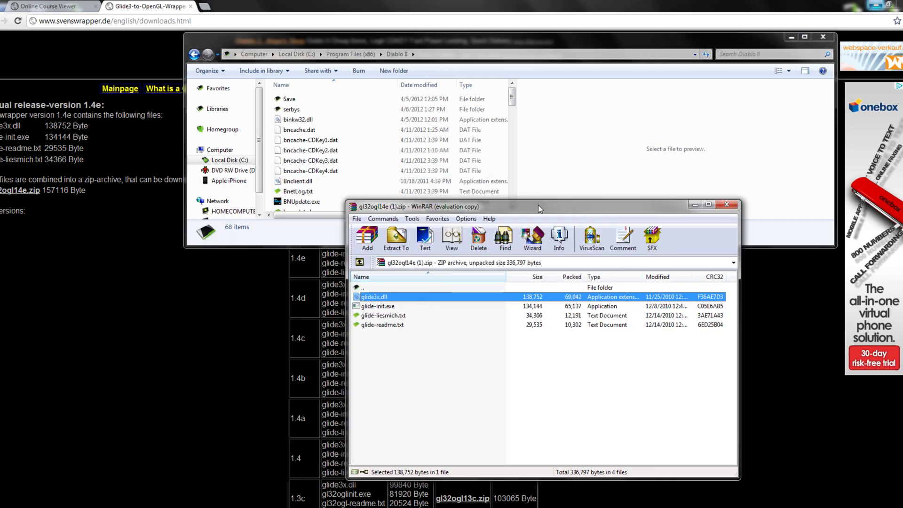
pyautogui.moveTo(236, 203); pyautogui.dragTo(657, 229)
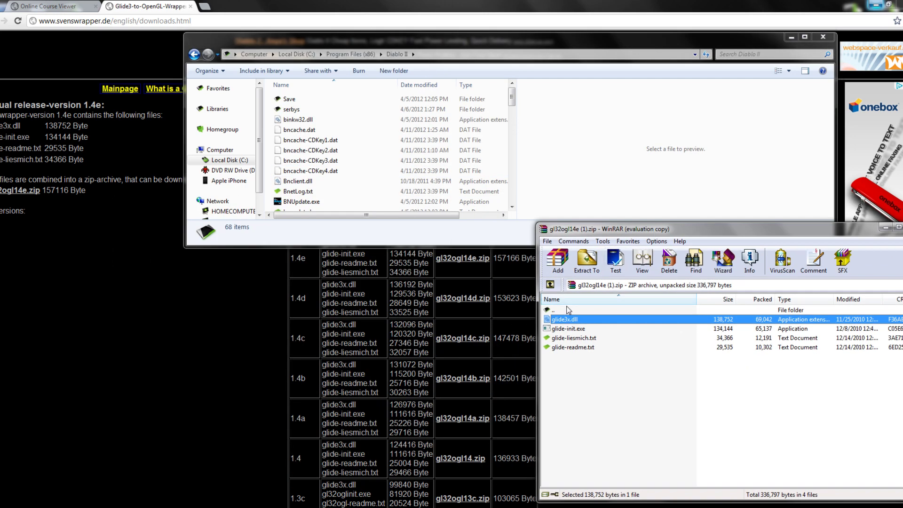
pyautogui.keyDown('ctrl'); pyautogui.click(568, 328); pyautogui.keyUp('ctrl')
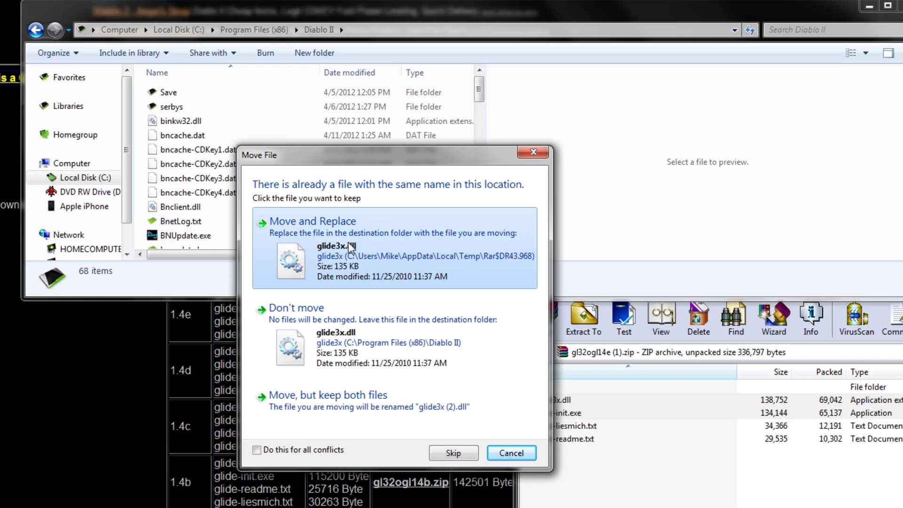
pyautogui.click(349, 248)
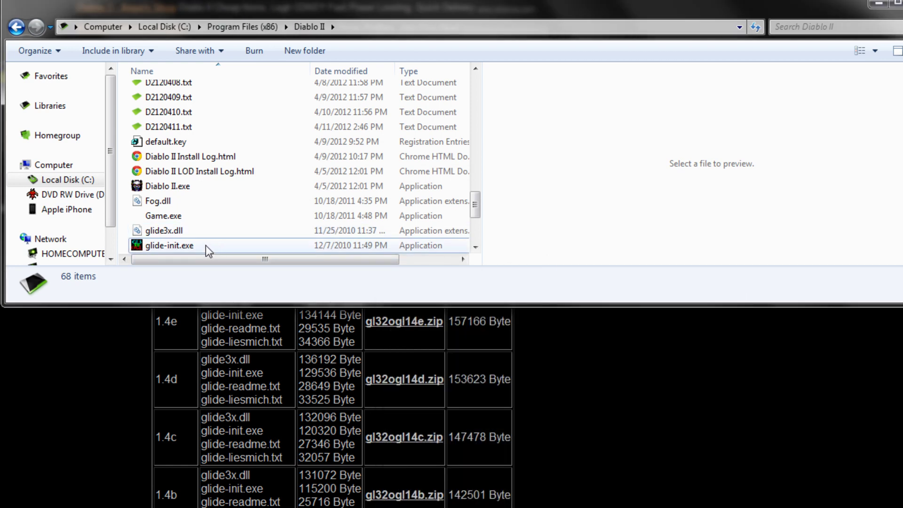
pyautogui.click(209, 251)
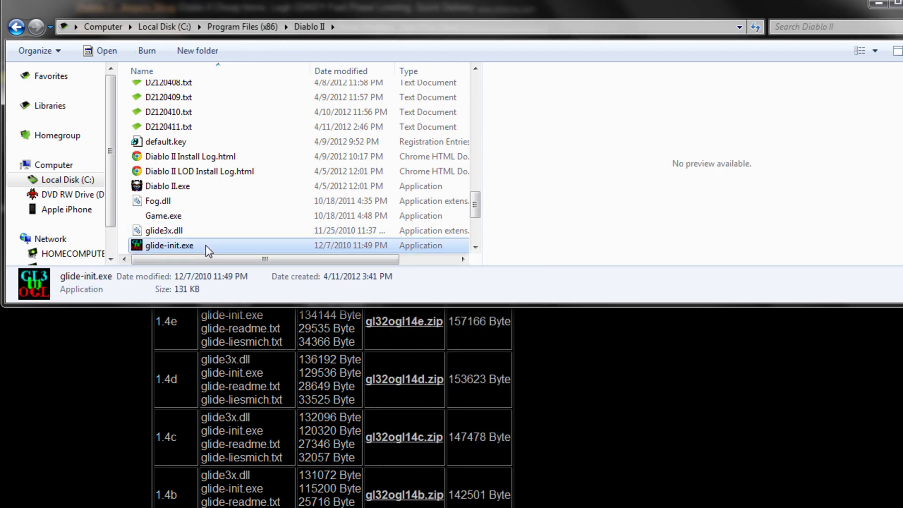
pyautogui.doubleClick(208, 250)
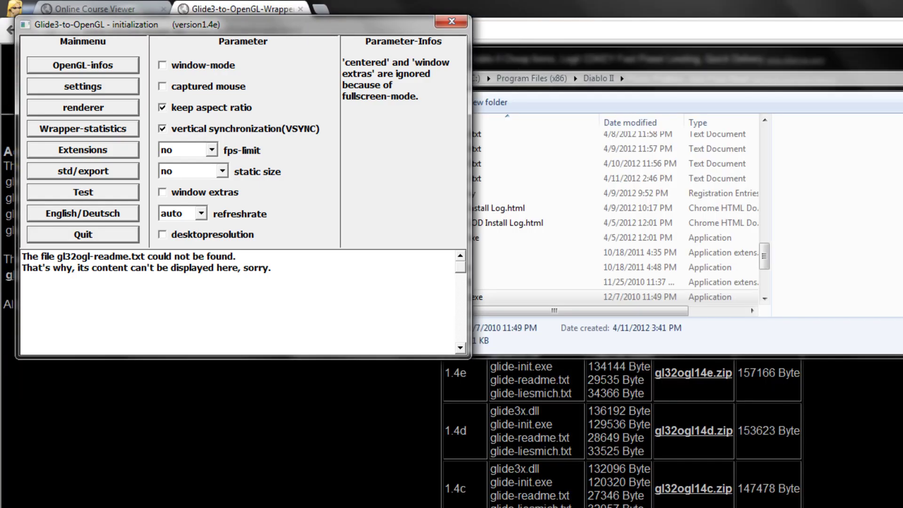
# Review glide-init's settings and renderer parameters, then close the glide-init window.
pyautogui.click(96, 108)
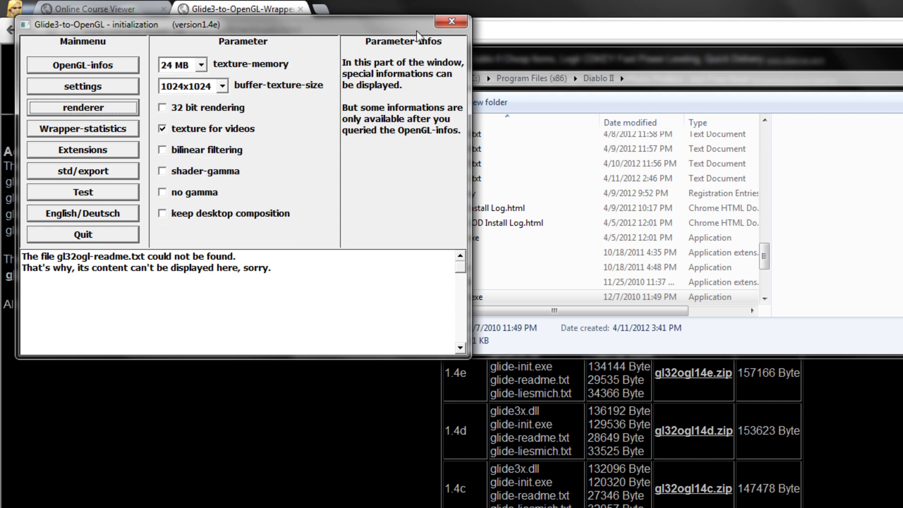
# Preview the Diablo II install log, then launch D2VidTst.exe and run its video test.
pyautogui.click(445, 23)
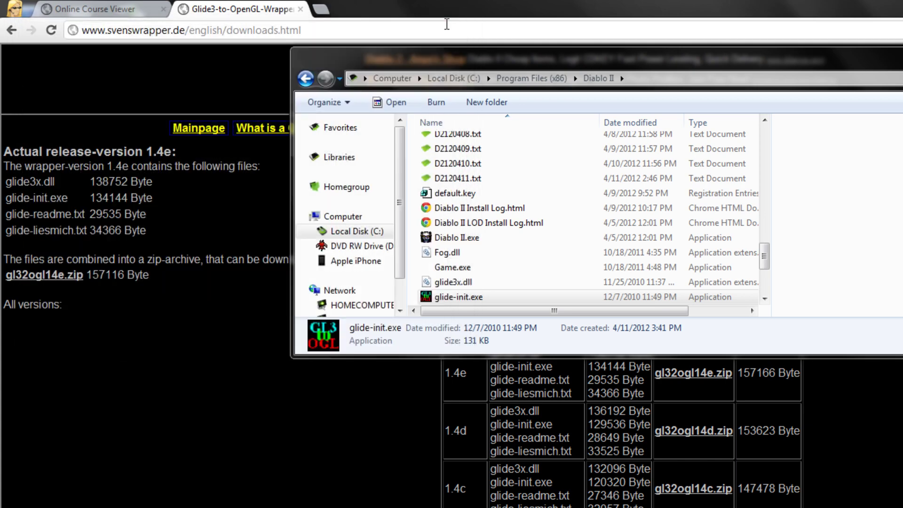
pyautogui.doubleClick(536, 225)
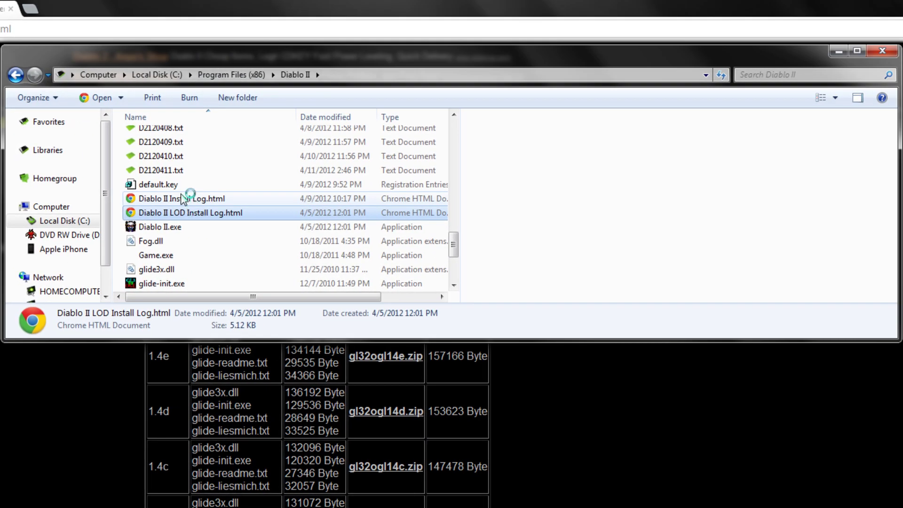
pyautogui.click(182, 198)
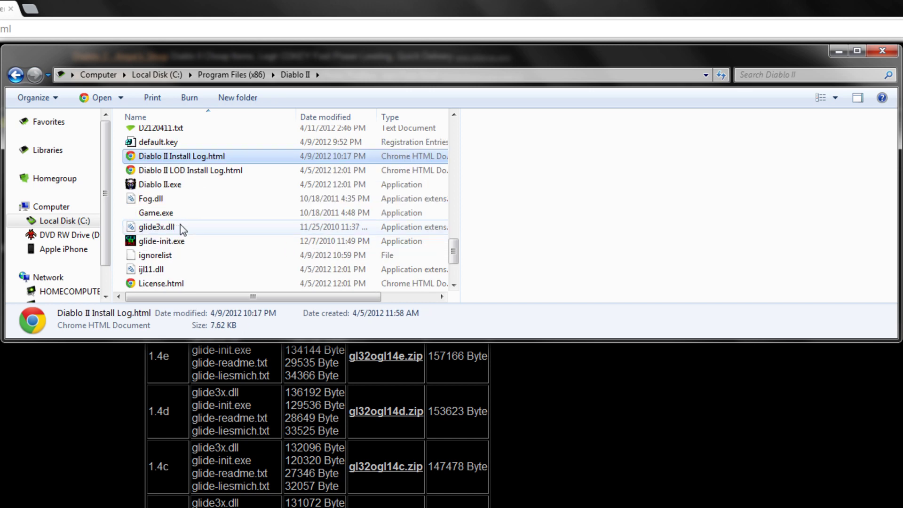
pyautogui.scroll(-2, 180, 225)
pyautogui.scroll(-1, 177, 212)
pyautogui.scroll(1, 173, 203)
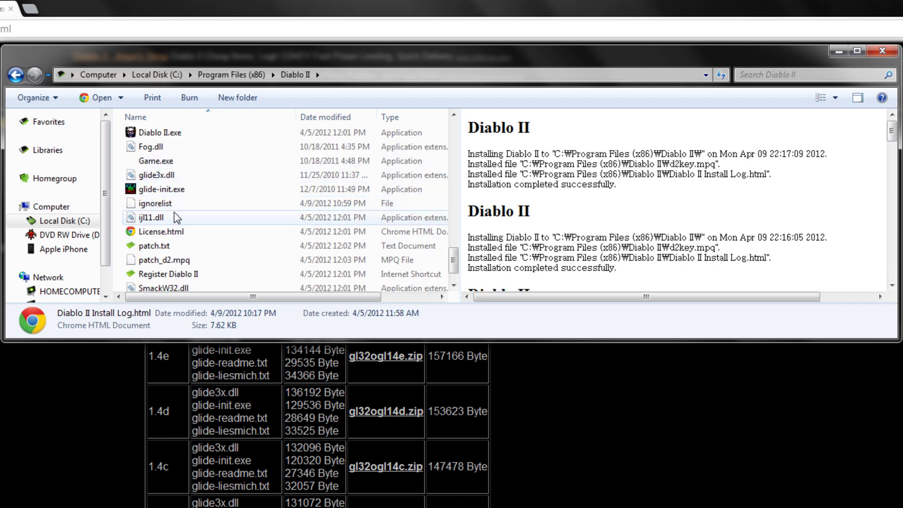
pyautogui.scroll(2, 174, 215)
pyautogui.scroll(-3, 174, 212)
pyautogui.scroll(3, 174, 212)
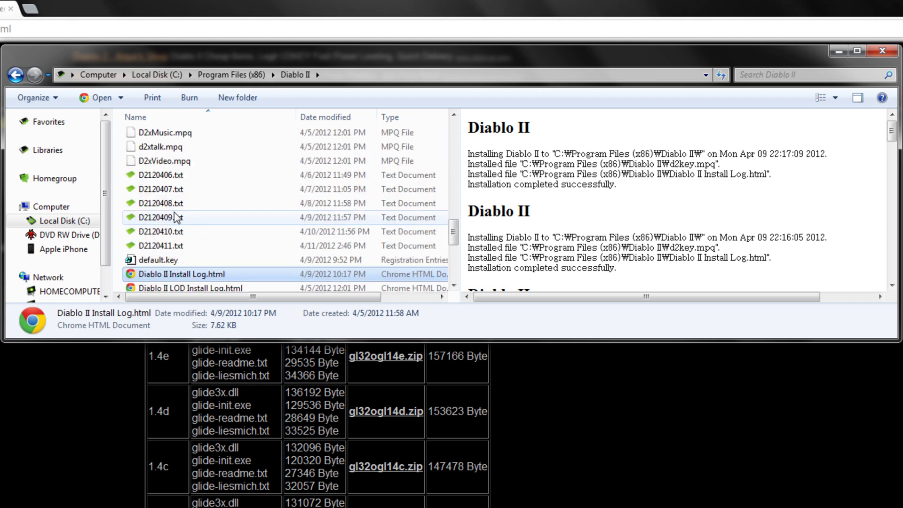
pyautogui.scroll(3, 176, 215)
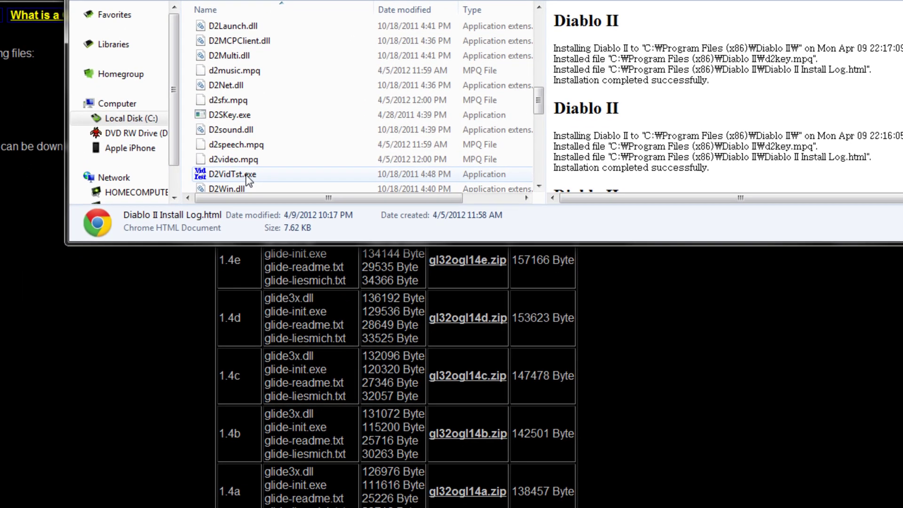
pyautogui.doubleClick(240, 174)
pyautogui.click(373, 317)
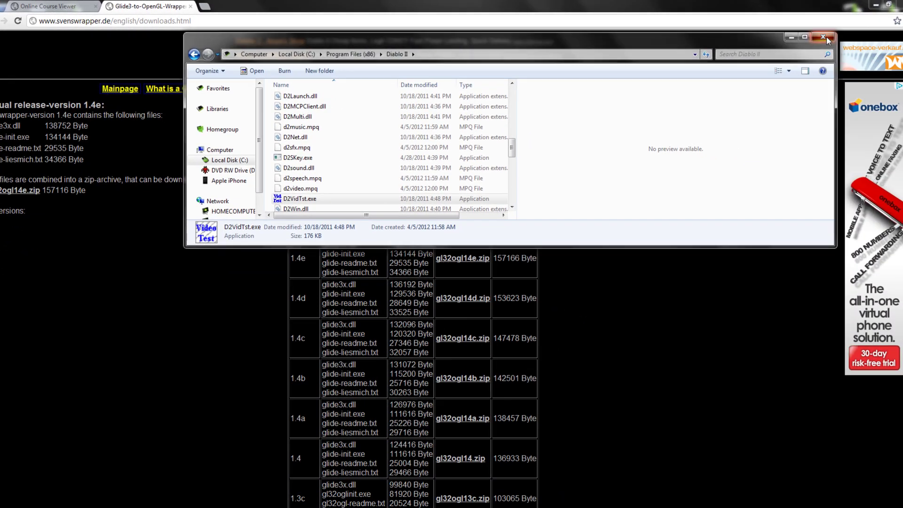
# Close the Diablo II folder and wrapper tab, then advance the course to City and Suburban Driving.
pyautogui.click(824, 37)
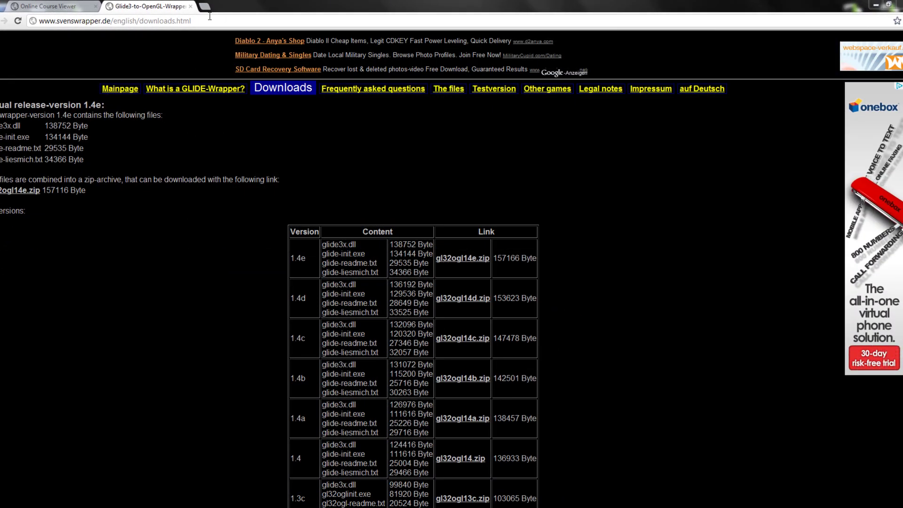
pyautogui.click(191, 7)
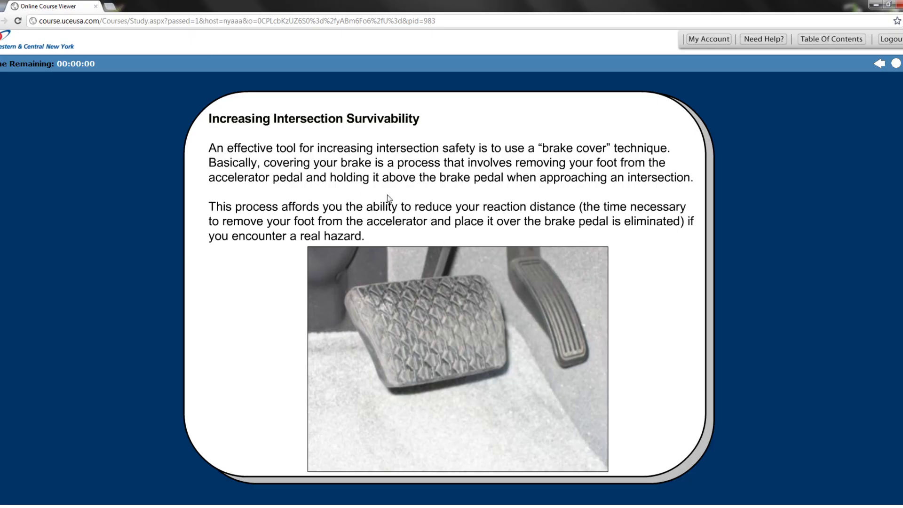
pyautogui.click(895, 63)
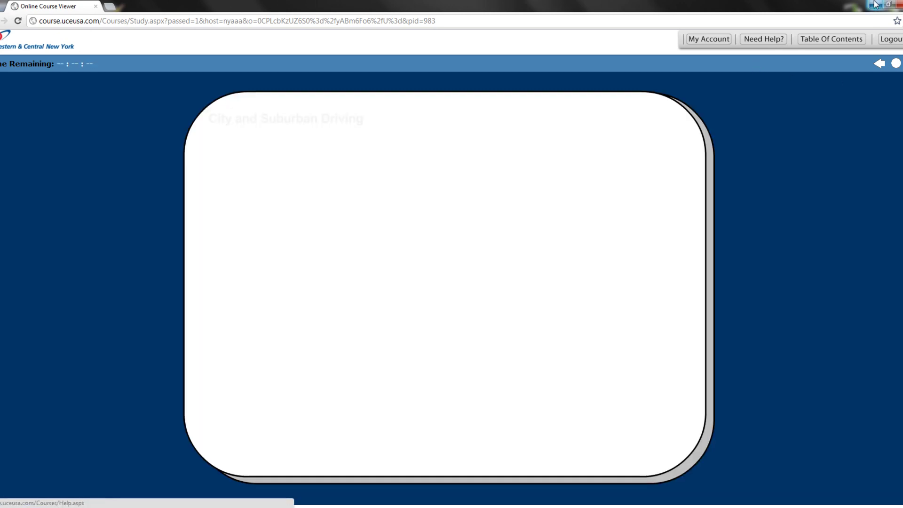